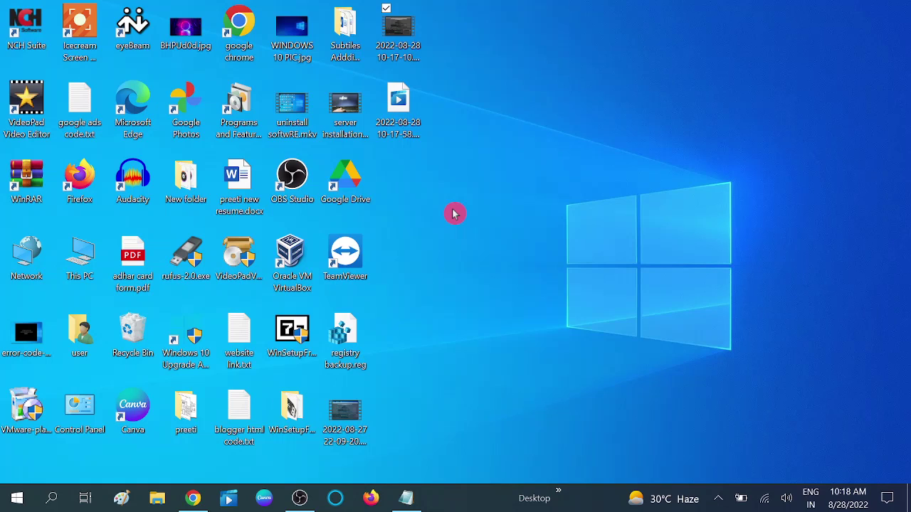
Check that Settings' Activation page shows Windows 10 Pro activated with a digital license, then minimize Settings
{"action": "left_click", "coordinate": [18, 503]}
{"action": "mouse_move", "coordinate": [18, 433]}
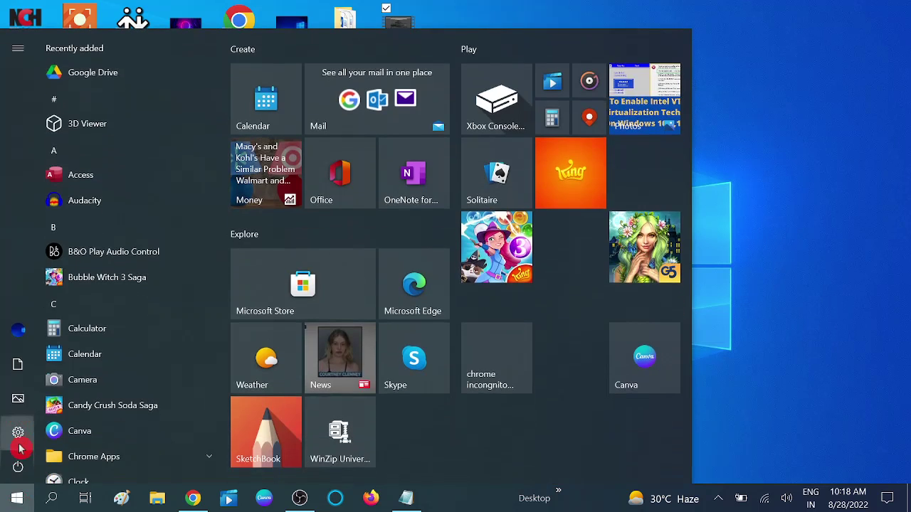
{"action": "left_click", "coordinate": [22, 441]}
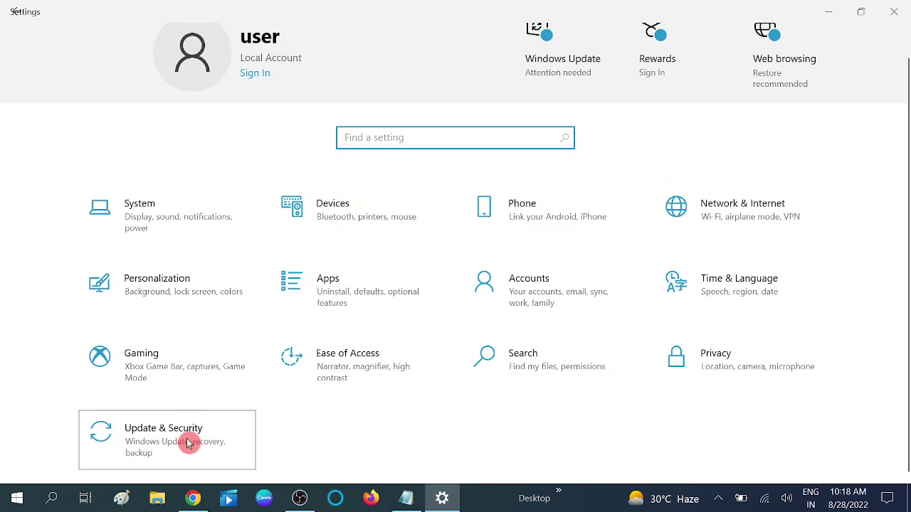
{"action": "left_click", "coordinate": [188, 443]}
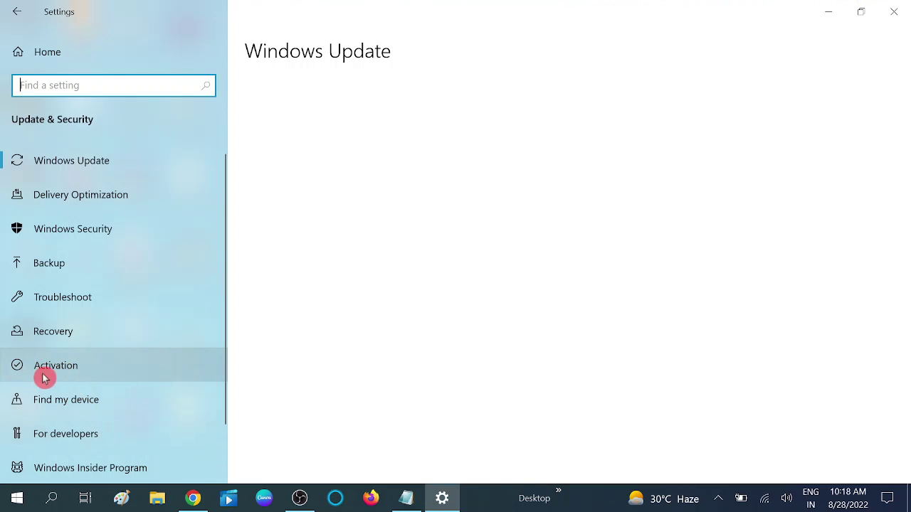
{"action": "left_click", "coordinate": [80, 372]}
{"action": "left_click", "coordinate": [81, 371]}
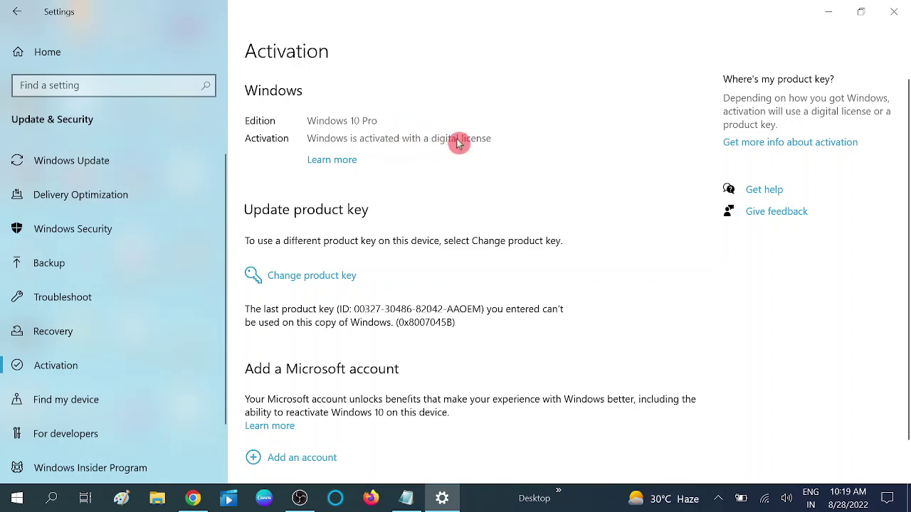
{"action": "left_click", "coordinate": [828, 13]}
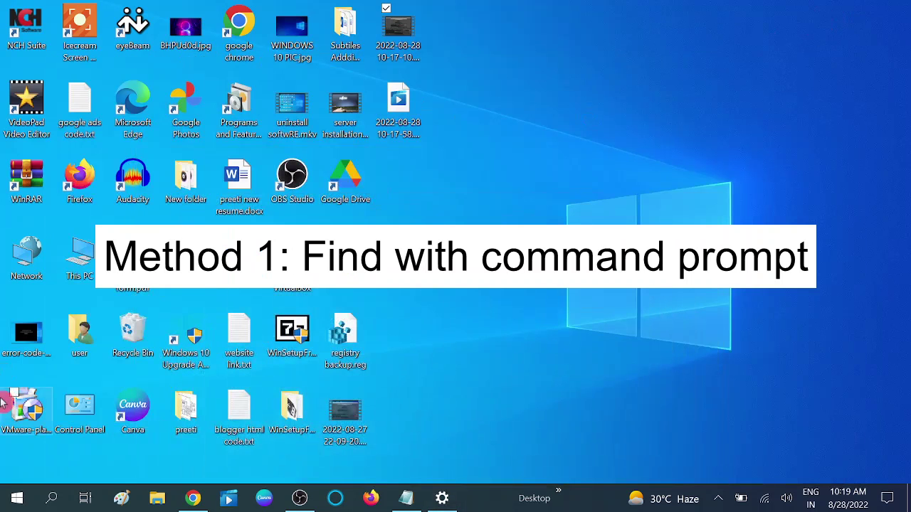
Search for 'cmd' and run Command Prompt as administrator
{"action": "left_click", "coordinate": [51, 499]}
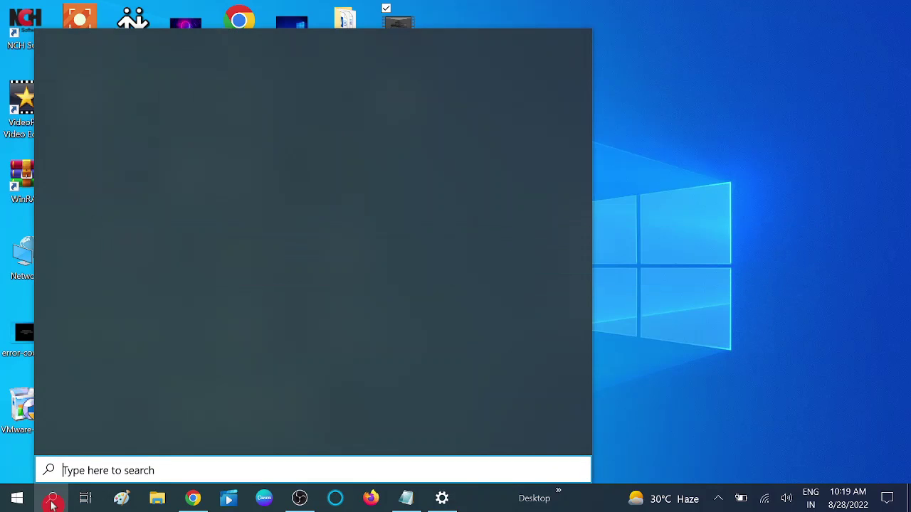
{"action": "type", "text": "cmd"}
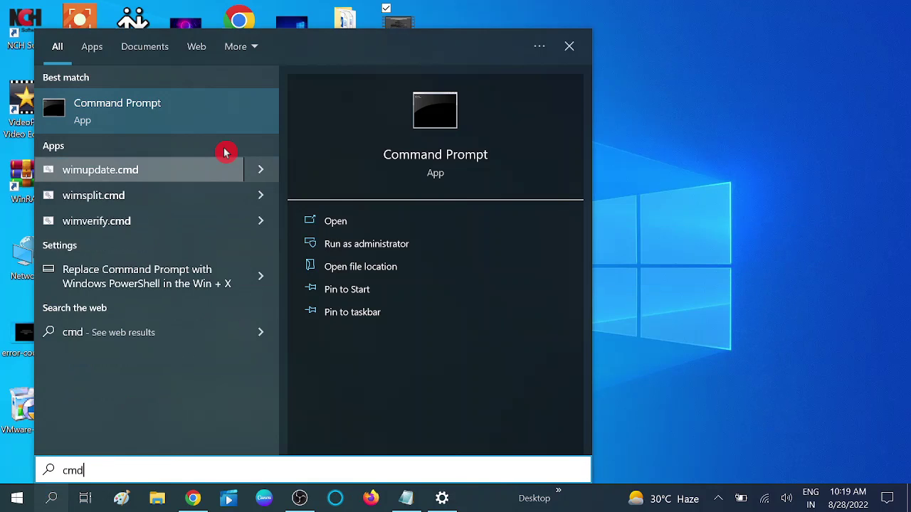
{"action": "right_click", "coordinate": [205, 115]}
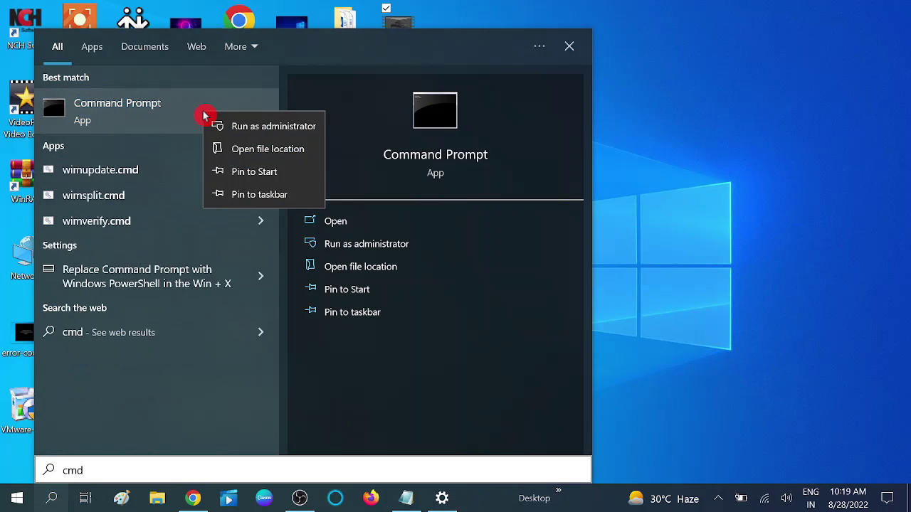
{"action": "left_click", "coordinate": [256, 127]}
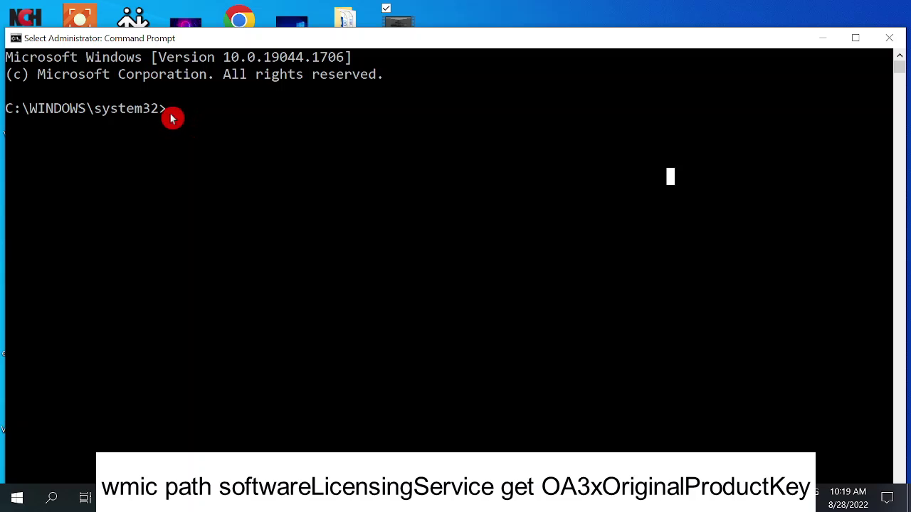
Paste the 'wmic path softwareLicensingService get OA3xOriginalProductKey' command into the admin Command Prompt
{"action": "right_click", "coordinate": [171, 117]}
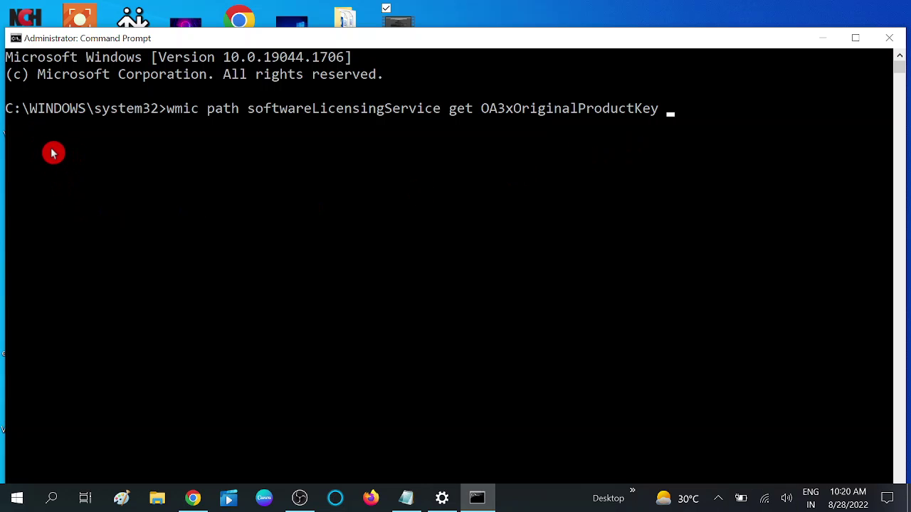
{"action": "scroll", "coordinate": [300, 161], "scroll_direction": "down", "scroll_amount": 1}
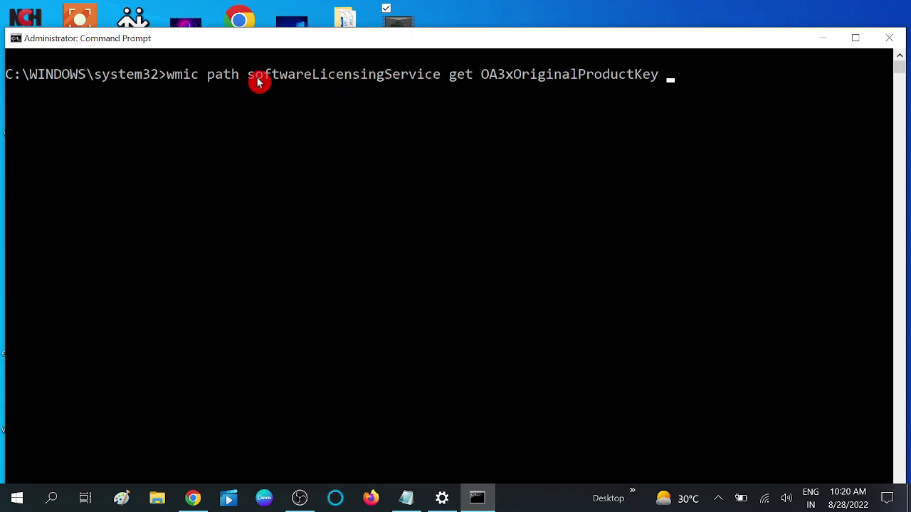
Minimize Command Prompt, then run Windows PowerShell as administrator from a 'powersh' search
{"action": "left_click", "coordinate": [823, 38]}
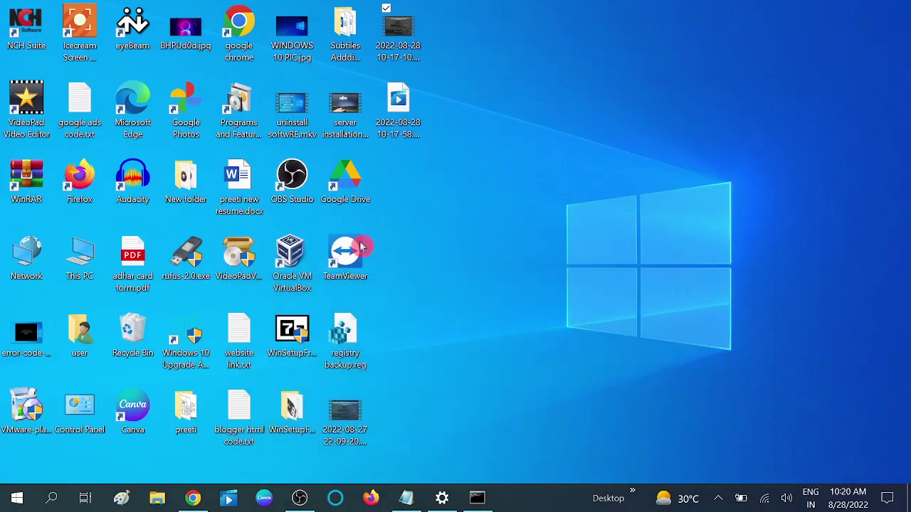
{"action": "left_click", "coordinate": [54, 500]}
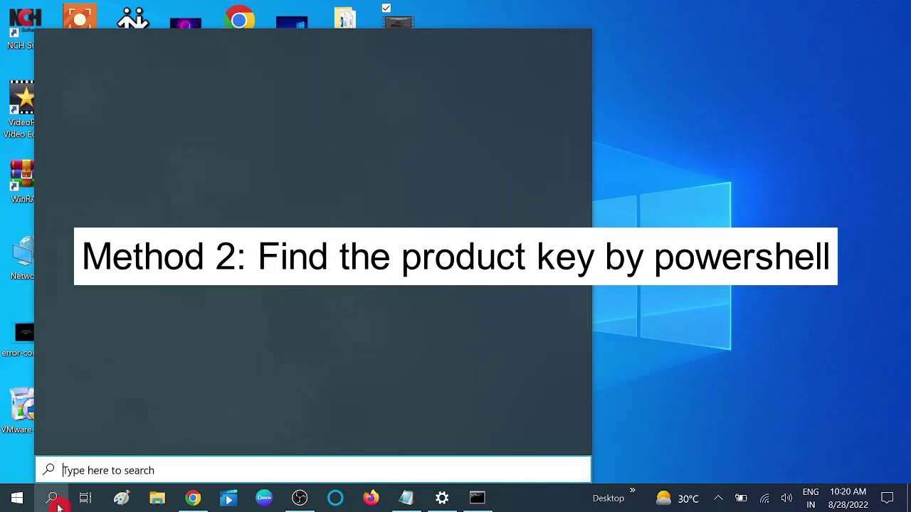
{"action": "type", "text": "power"}
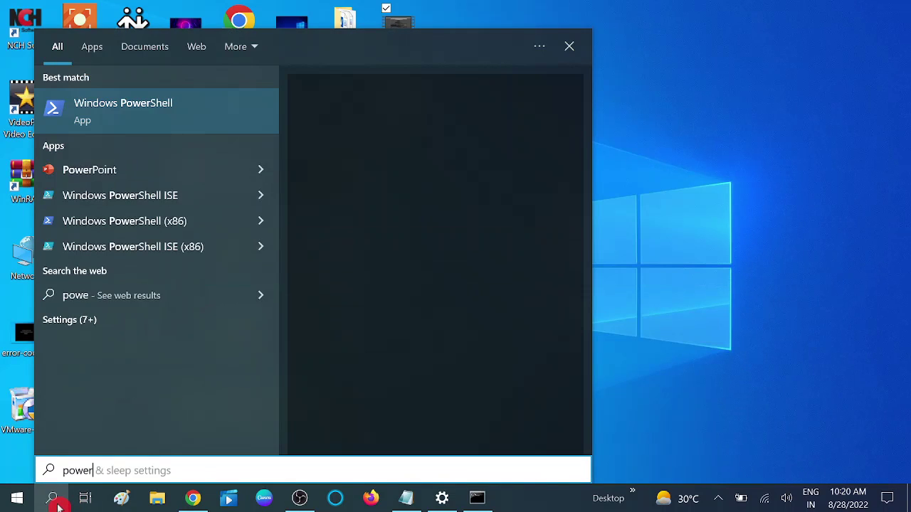
{"action": "type", "text": "sh"}
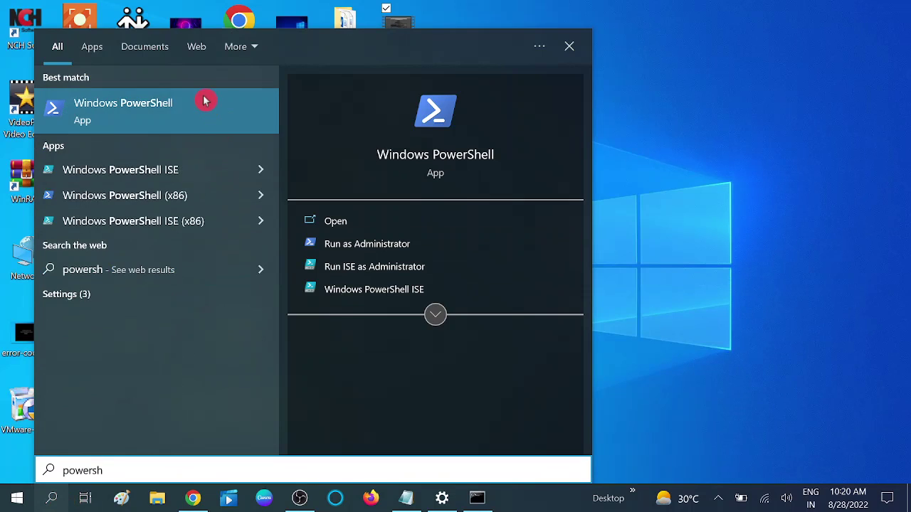
{"action": "right_click", "coordinate": [204, 101]}
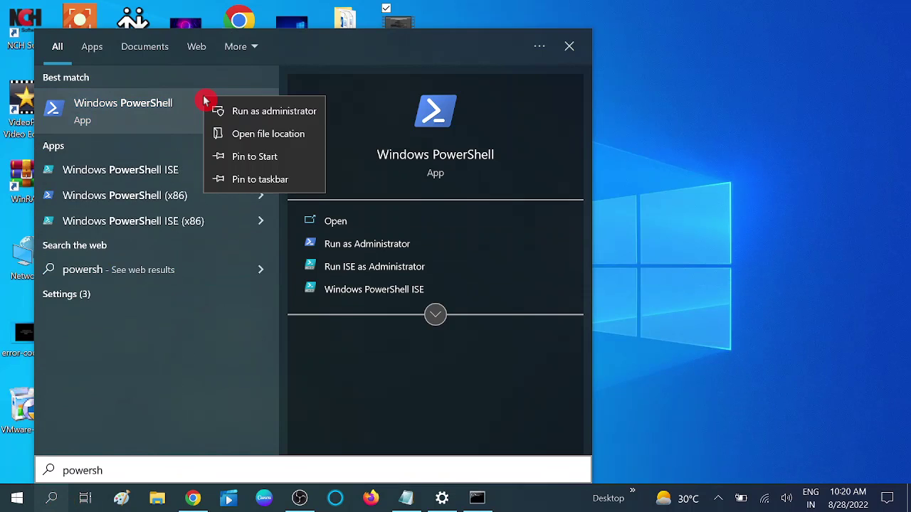
{"action": "left_click", "coordinate": [289, 114]}
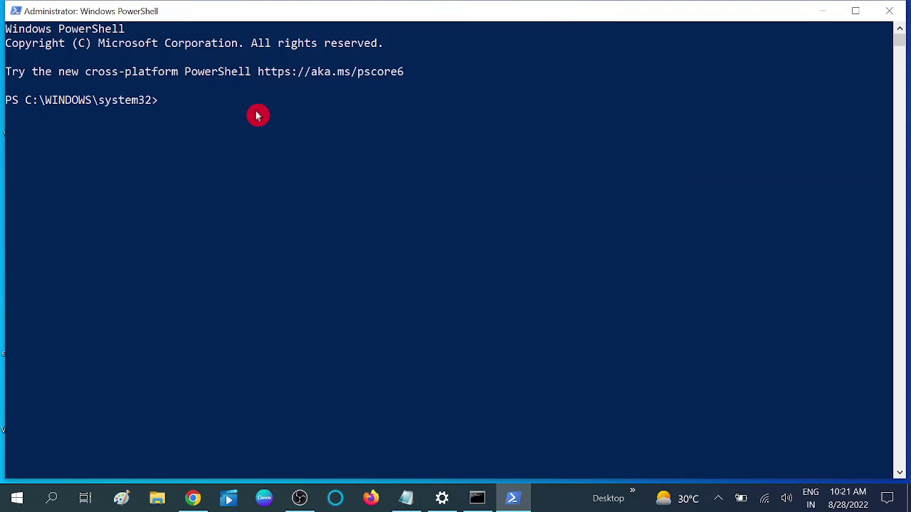
Run the pasted Get-WmiObject OA3xOriginalProductKey query in PowerShell, then minimize it
{"action": "right_click", "coordinate": [173, 112]}
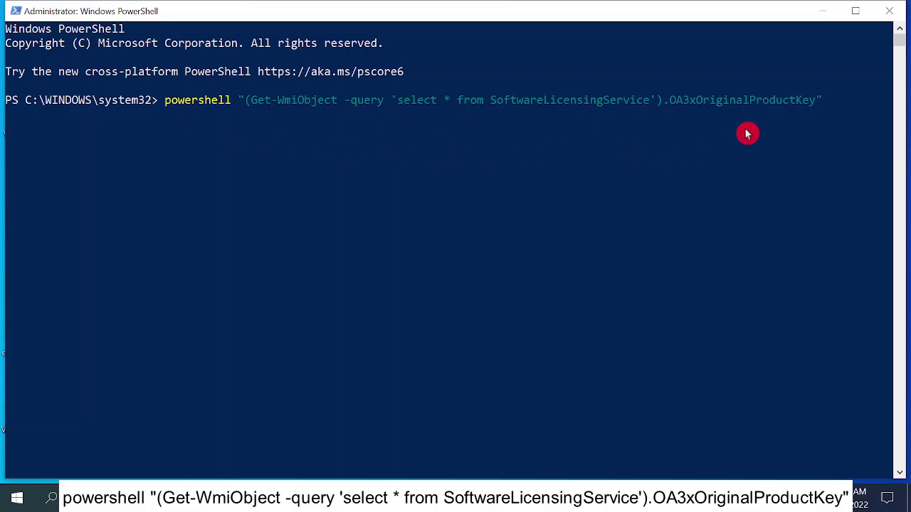
{"action": "key", "text": "Return"}
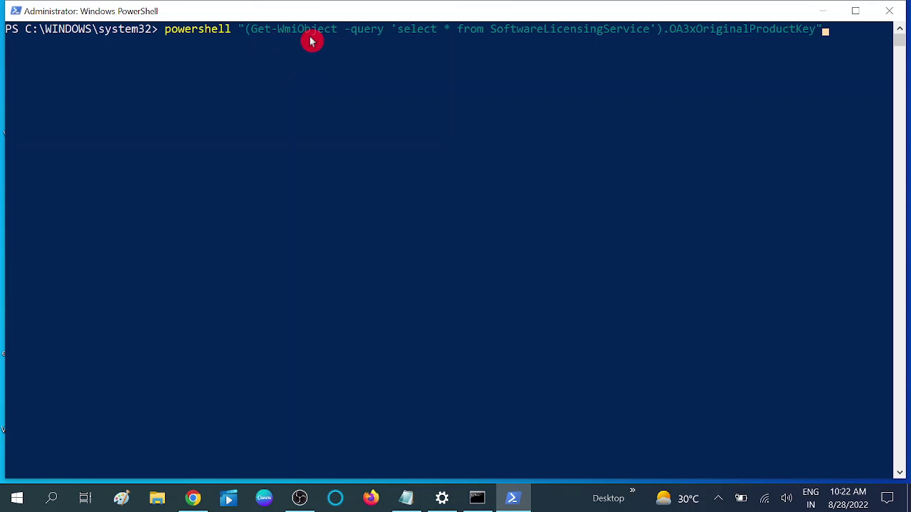
{"action": "left_click", "coordinate": [823, 11]}
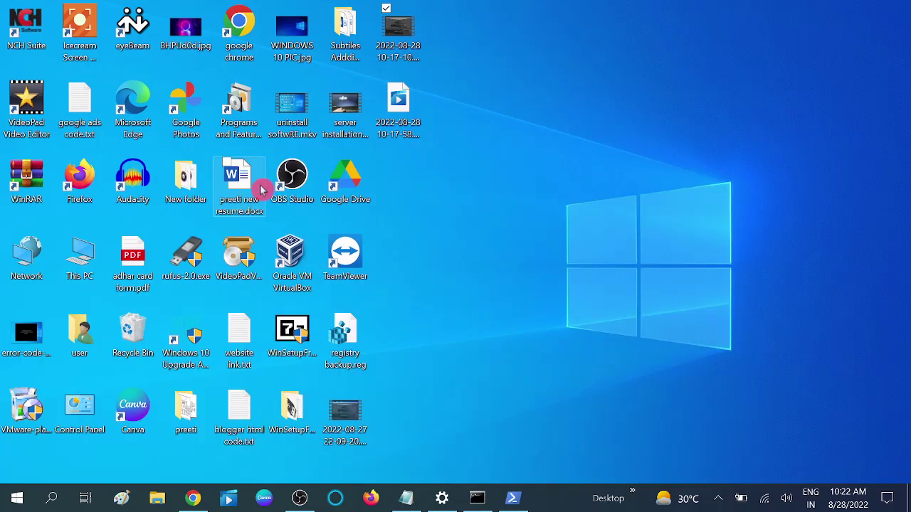
Open the Run dialog, move it to the screen centre, and enter 'regedit'
{"action": "left_click", "coordinate": [47, 501]}
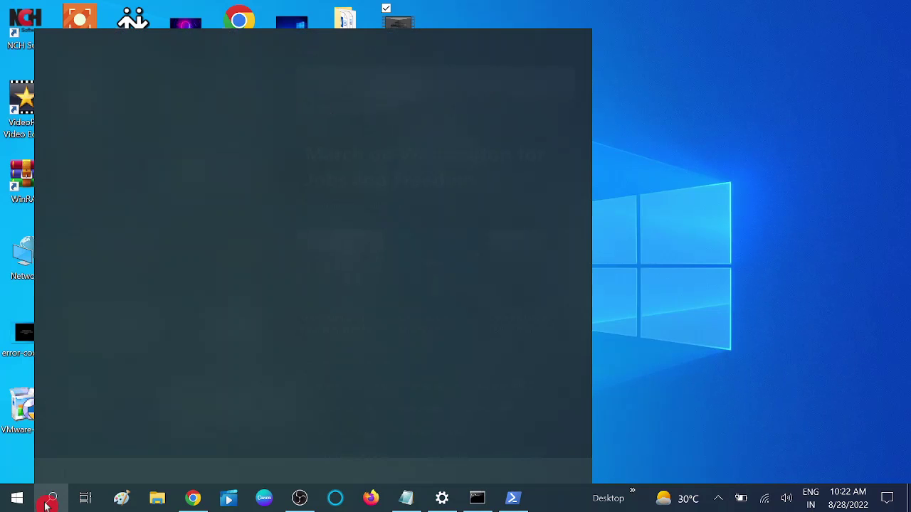
{"action": "type", "text": "run"}
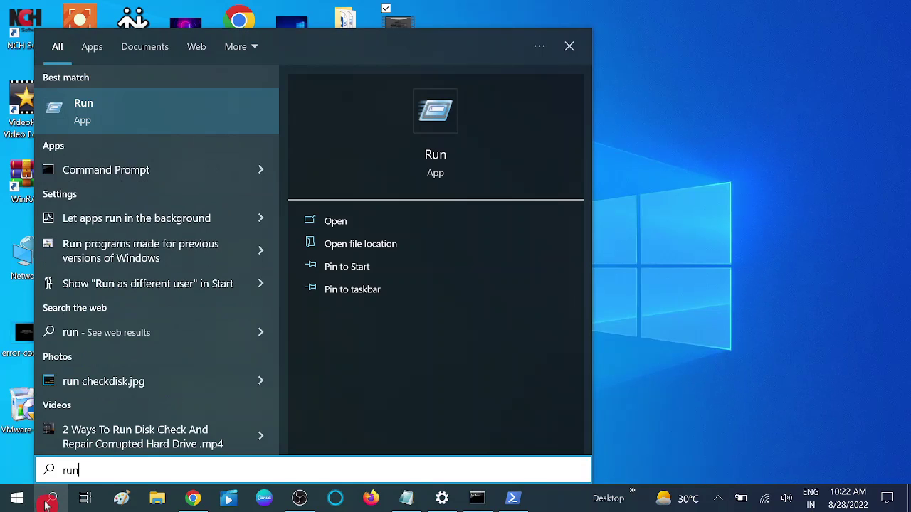
{"action": "left_click", "coordinate": [224, 118]}
{"action": "left_click_drag", "start_coordinate": [155, 339], "coordinate": [435, 218]}
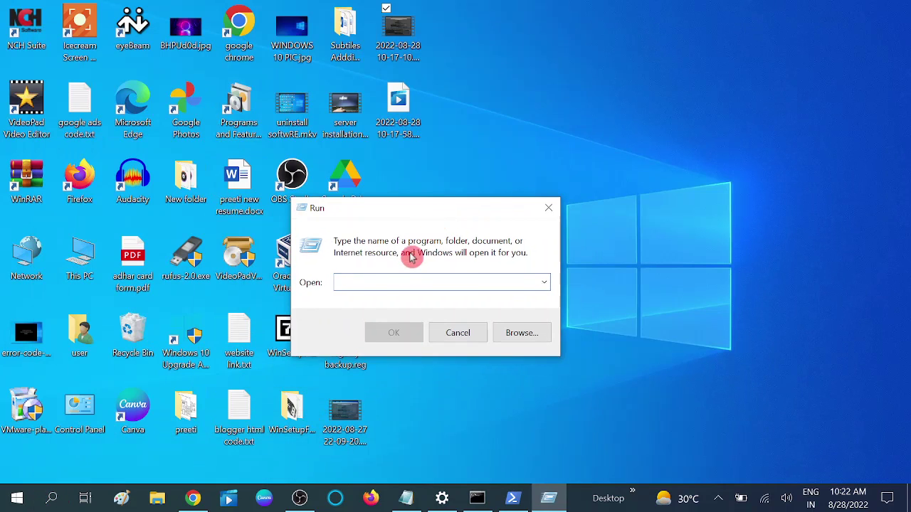
{"action": "type", "text": "re"}
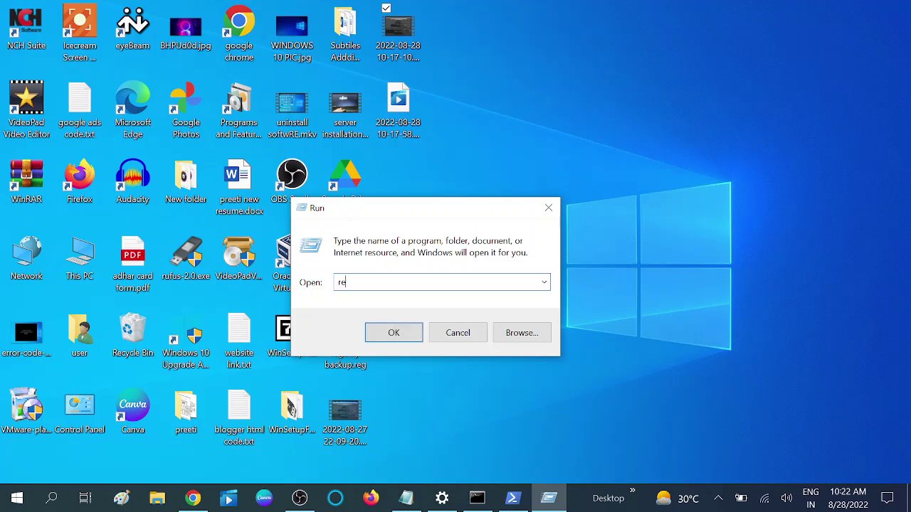
{"action": "type", "text": "gedit"}
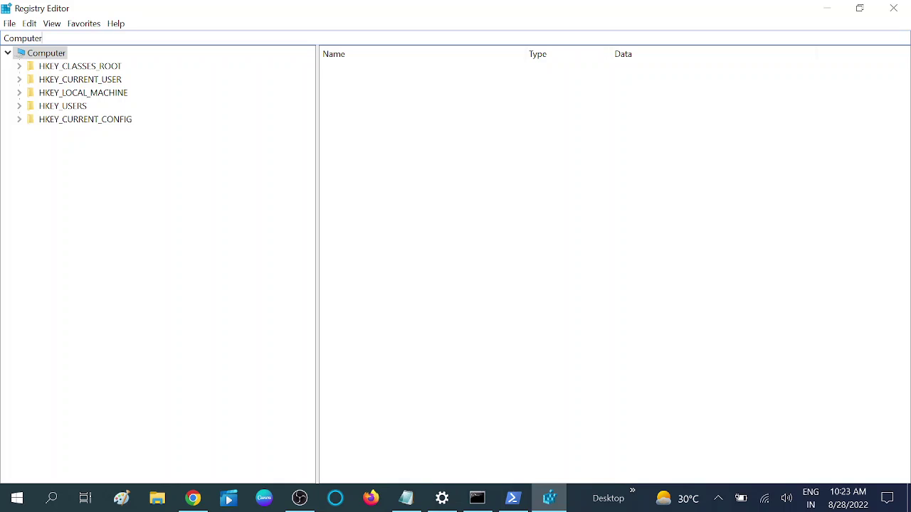
Replace the Registry Editor address with the SoftwareProtectionPlatform key path to view BackupProductKeyDefault
{"action": "left_click", "coordinate": [56, 51]}
{"action": "left_click_drag", "start_coordinate": [43, 38], "coordinate": [4, 38]}
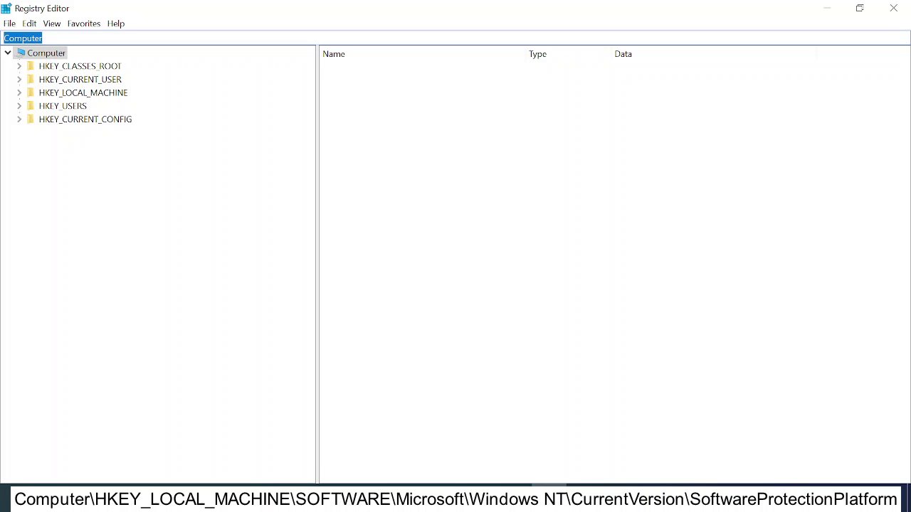
{"action": "key", "text": "BackSpace"}
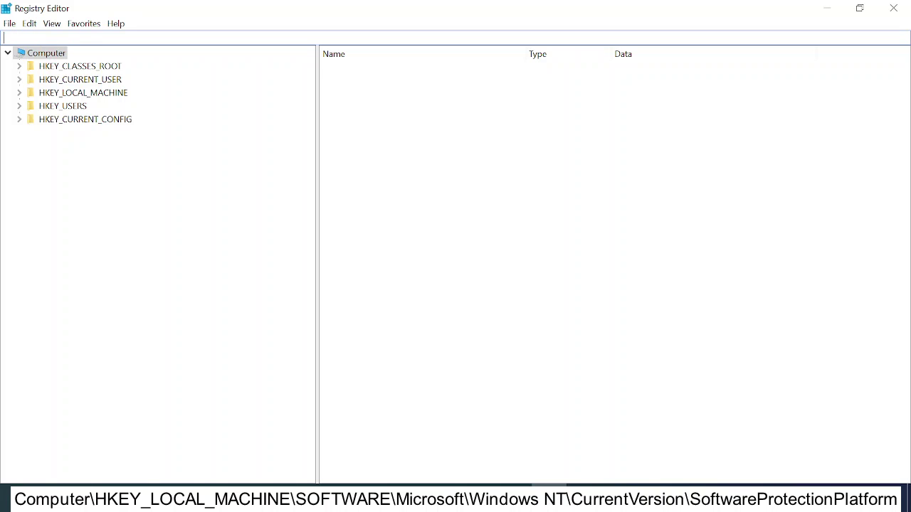
{"action": "type", "text": "Computer\\HKEY_LOCAL_MACHINE\\SOFTWARE\\Microsoft\\Windows NT\\CurrentVersion\\SoftwareProtectionPlatform"}
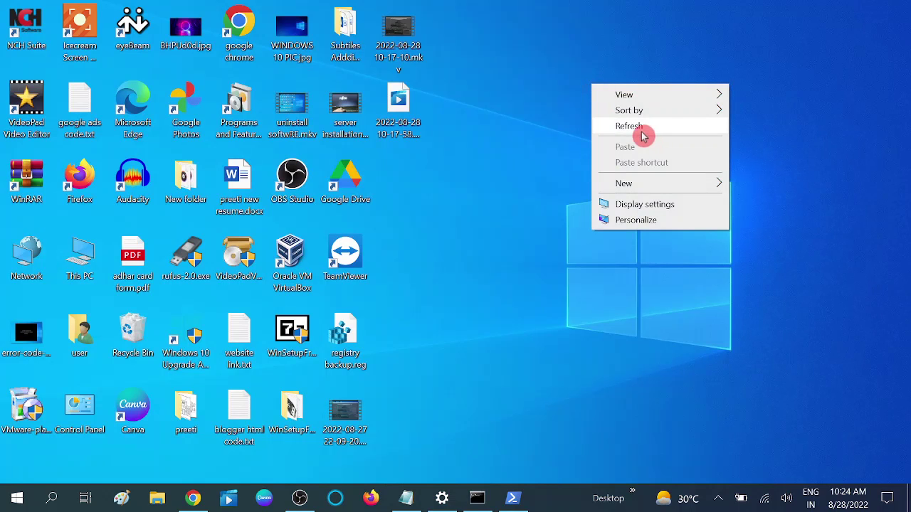
{"action": "left_click", "coordinate": [642, 129]}
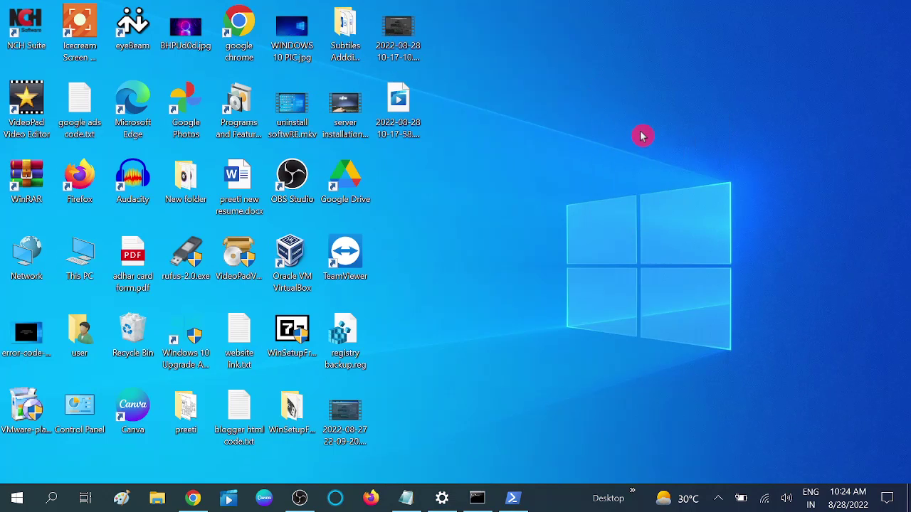